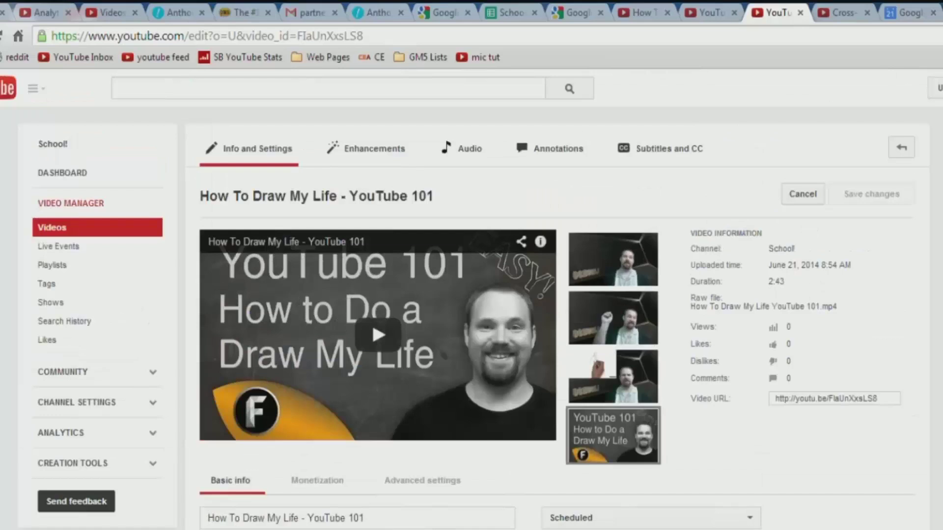
{"action": "scroll", "coordinate": [306, 392], "scroll_direction": "down", "scroll_amount": 2}
{"action": "scroll", "coordinate": [306, 392], "scroll_direction": "down", "scroll_amount": 2}
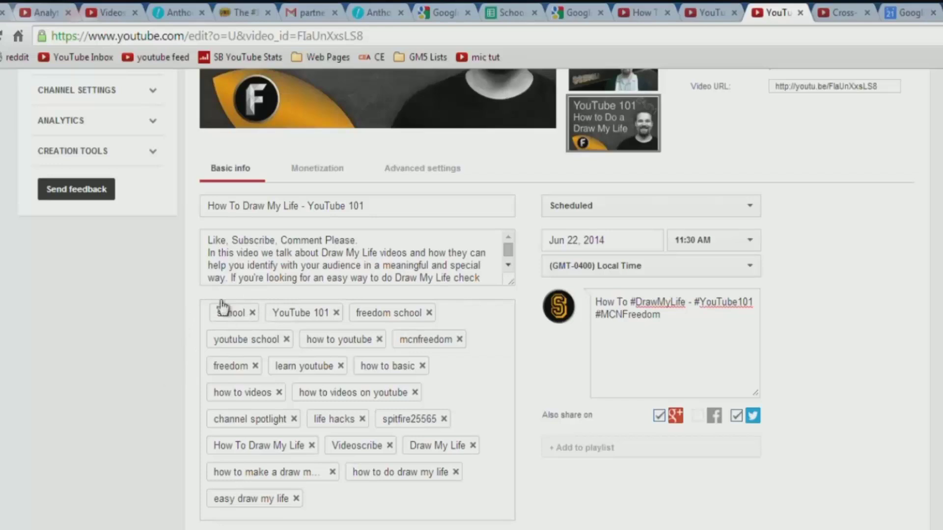
Copy the How To Draw My Life tags, 'school' through 'easy draw my life'.
{"action": "key", "text": "shift"}
{"action": "key", "text": "ctrl+c"}
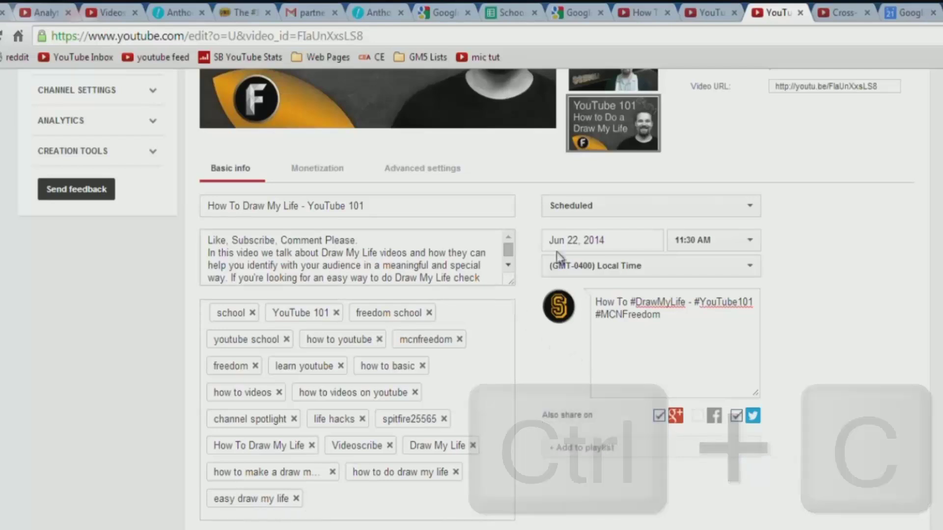
Clear the Secure Your Email video's existing tags and paste in the copied tag list.
{"action": "left_click", "coordinate": [711, 18]}
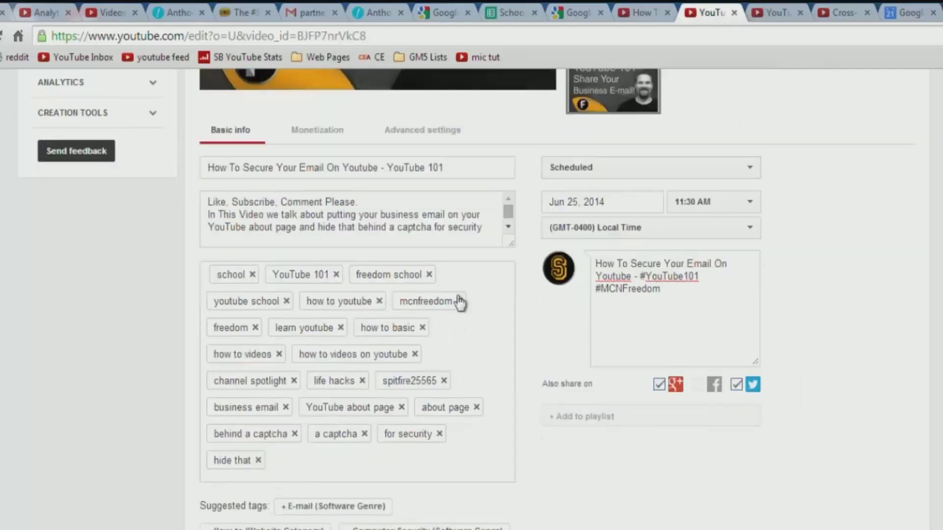
{"action": "left_click", "coordinate": [231, 470]}
{"action": "key", "text": "ctrl+a"}
{"action": "key", "text": "BackSpace"}
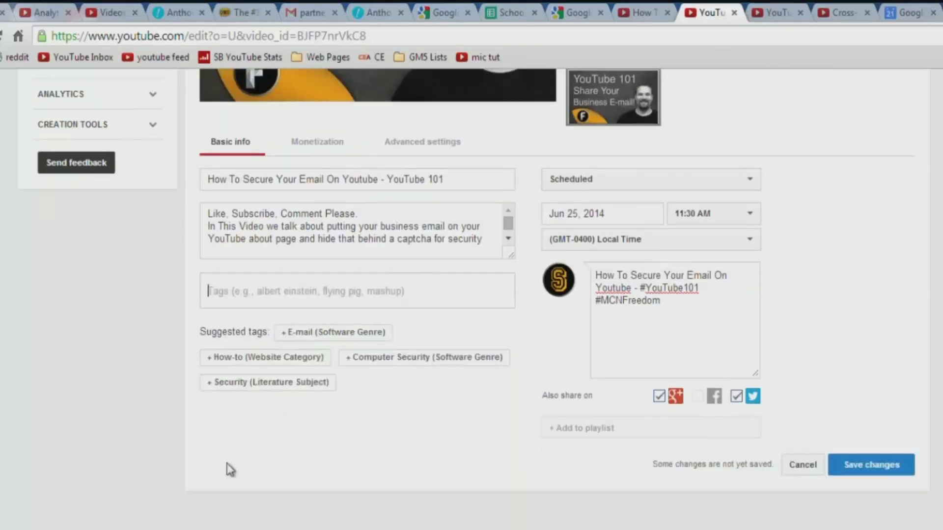
{"action": "key", "text": "ctrl+v"}
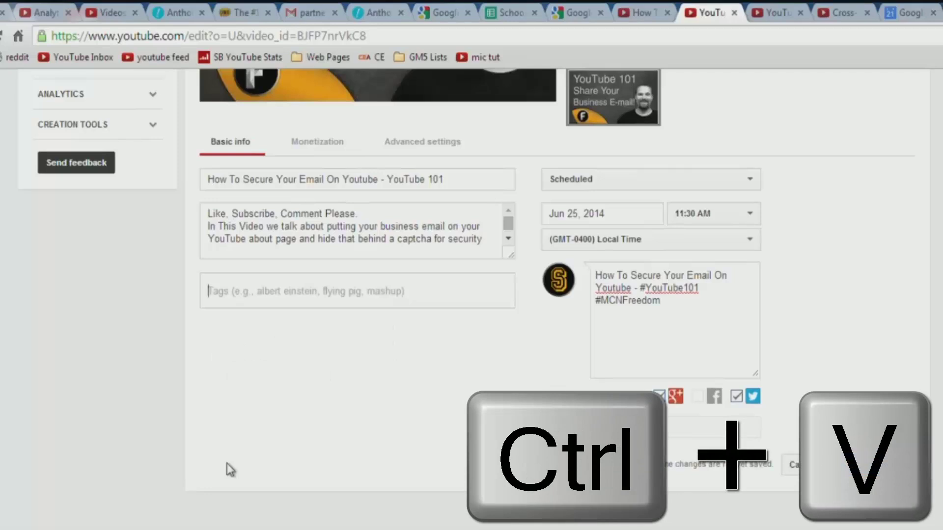
{"action": "key", "text": "ctrl+v"}
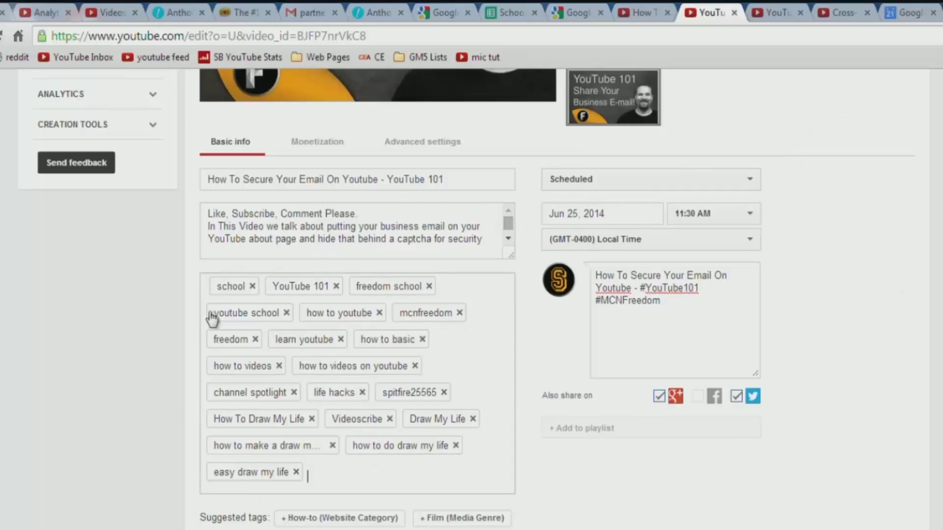
Delete every pasted tag from the Secure Your Email video's Tags box.
{"action": "key", "text": "shift"}
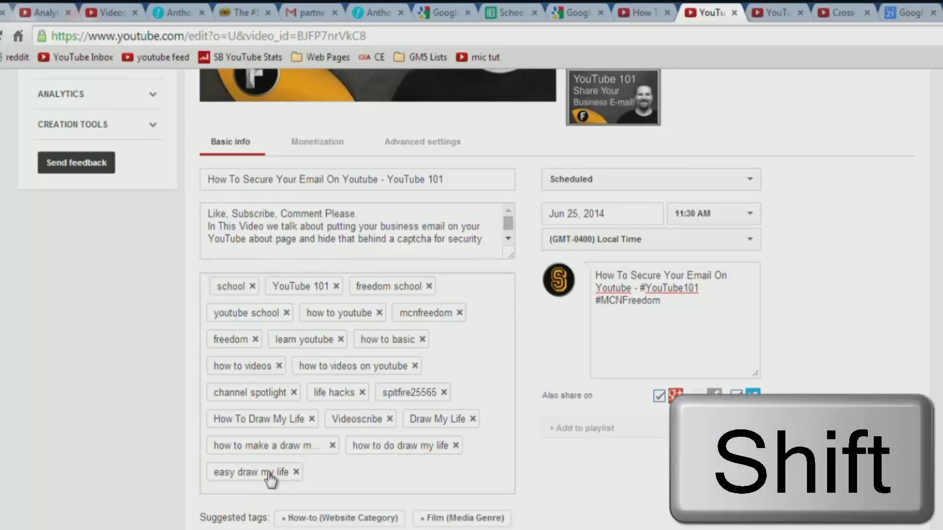
{"action": "key", "text": "Delete"}
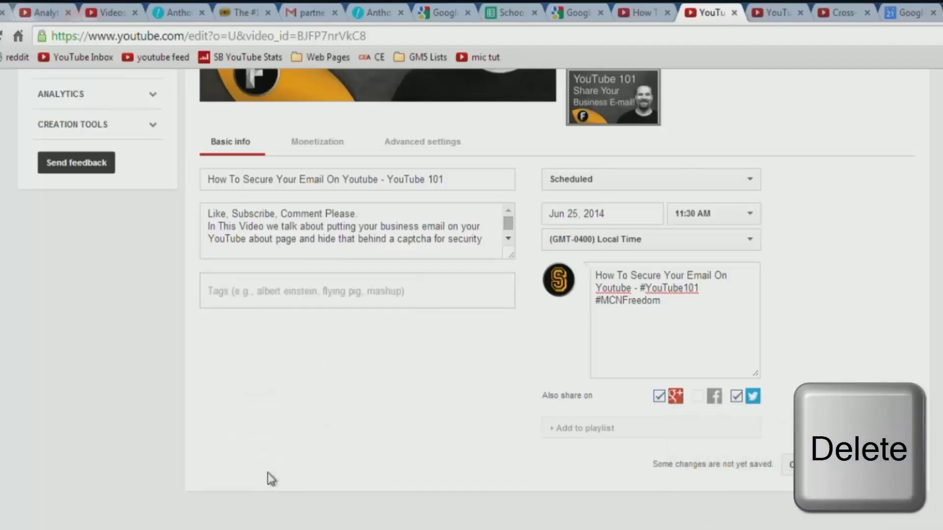